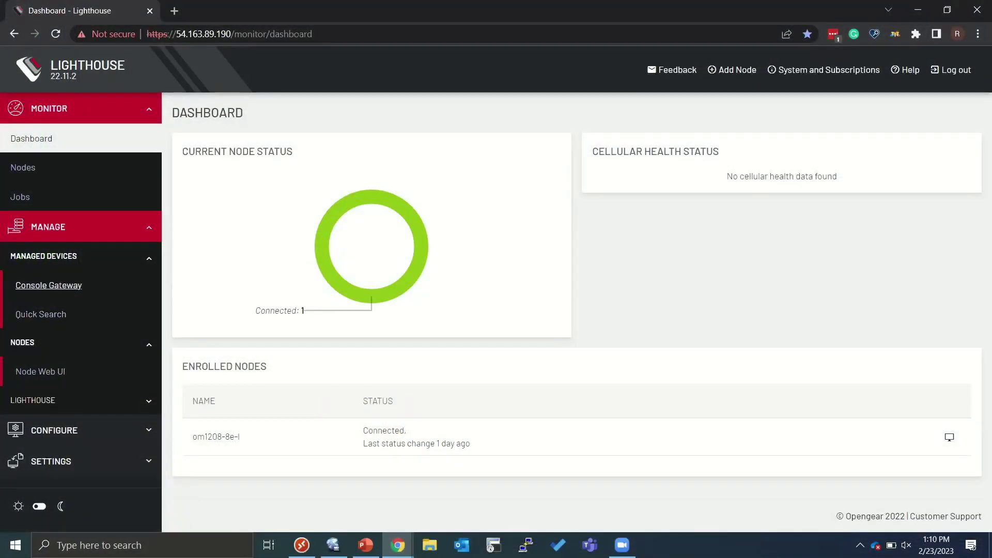
- Open the Enrolled Nodes list under Configure > Node Enrollment, showing the om1208-8e-l node
{"action": "left_click", "coordinate": [54, 430]}
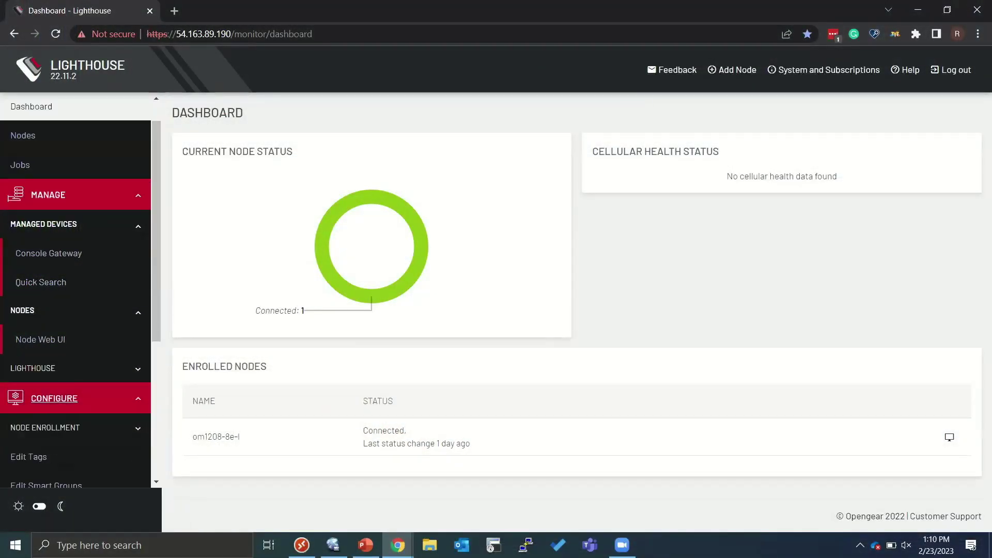
{"action": "scroll", "coordinate": [54, 408], "scroll_direction": "down", "scroll_amount": 2}
{"action": "left_click", "coordinate": [45, 341]}
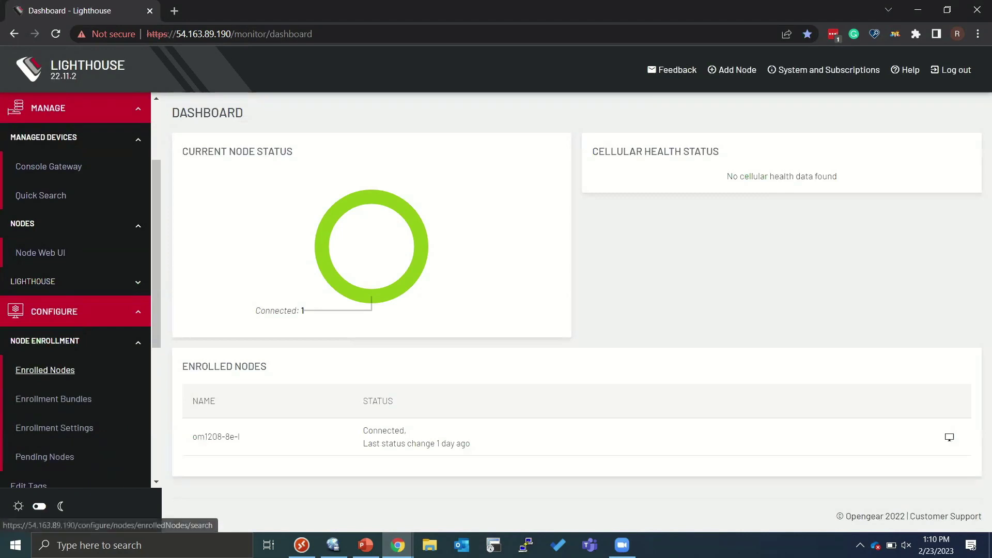
{"action": "left_click", "coordinate": [45, 370]}
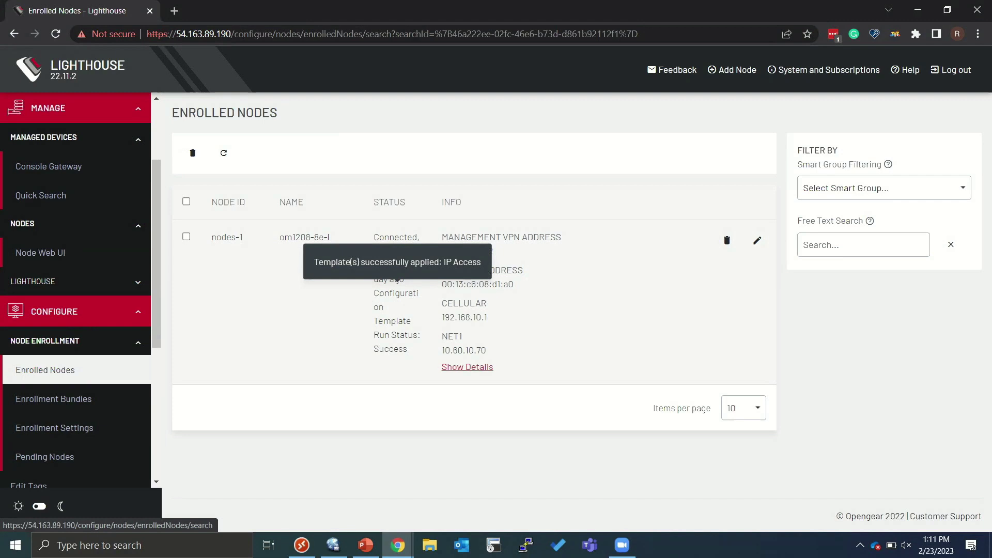
- Show and hide the node's full details, then open IP Access Client Certificates listing efd-cert
{"action": "left_click", "coordinate": [467, 366]}
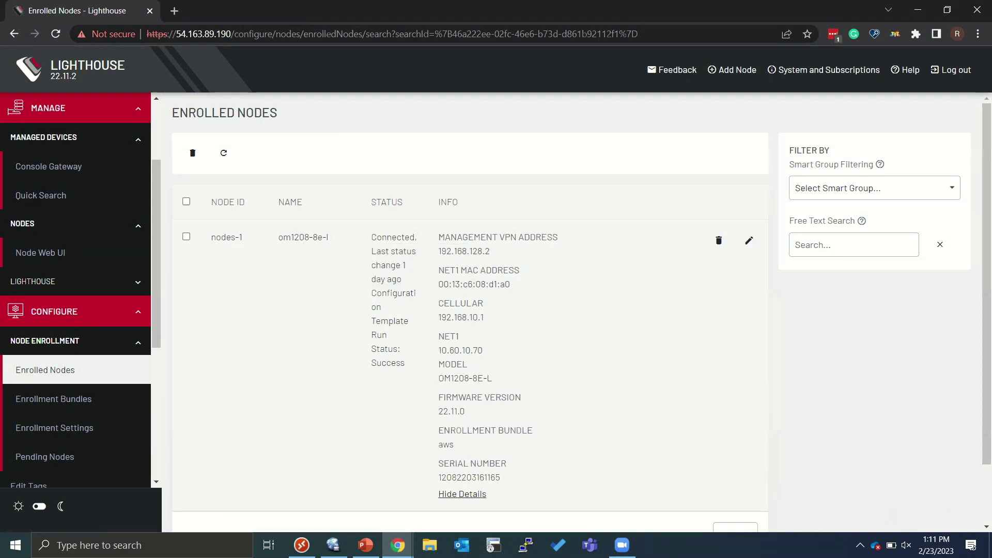
{"action": "left_click", "coordinate": [462, 494]}
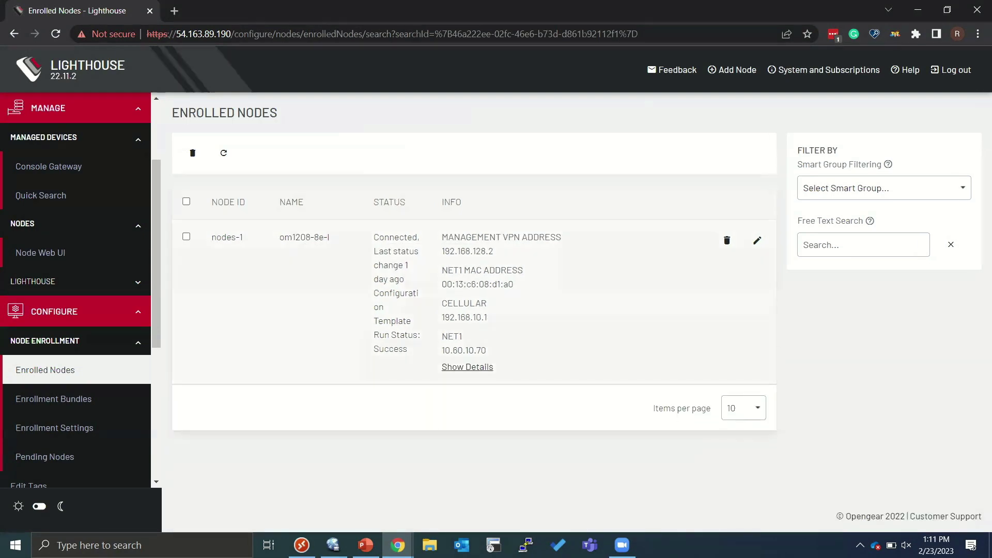
{"action": "scroll", "coordinate": [46, 244], "scroll_direction": "down", "scroll_amount": 5}
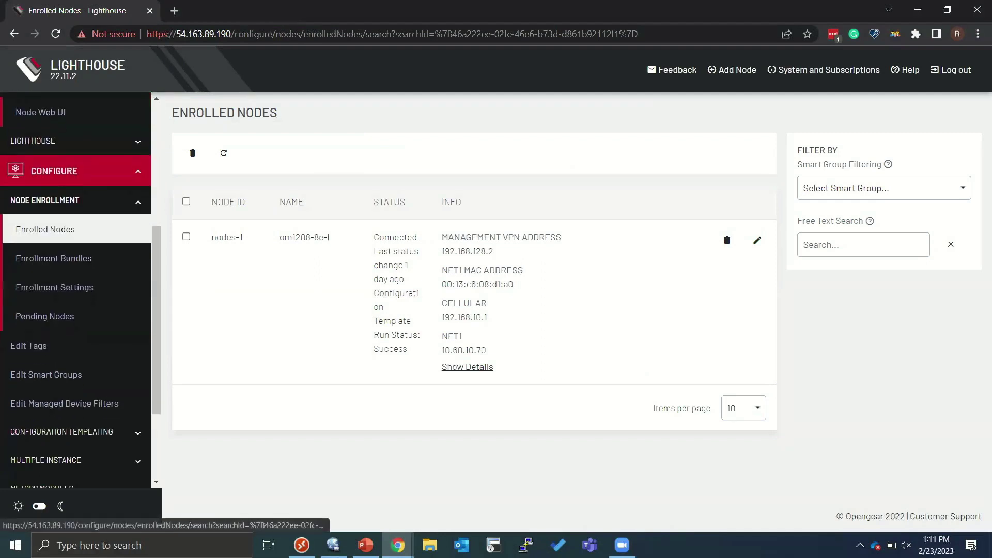
{"action": "left_click", "coordinate": [28, 443]}
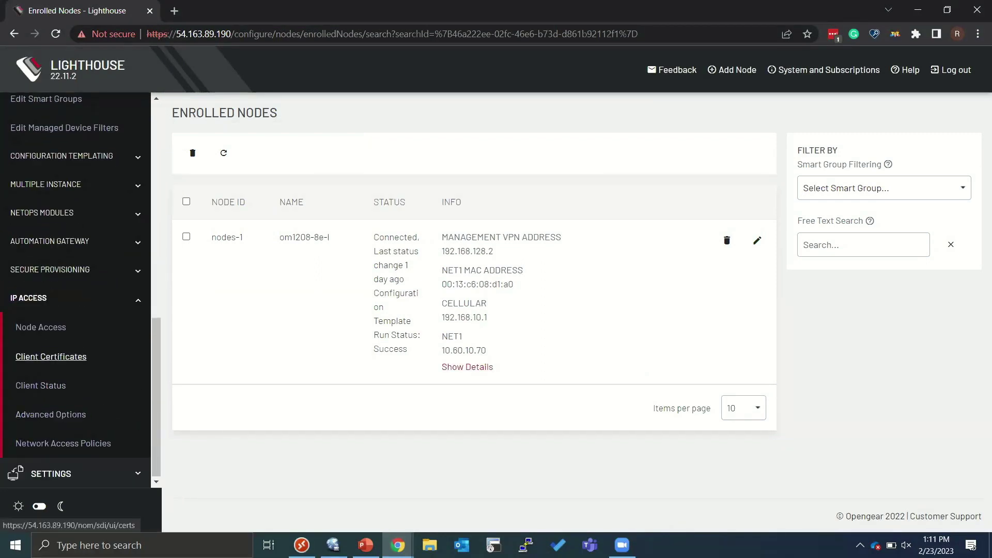
{"action": "left_click", "coordinate": [51, 357]}
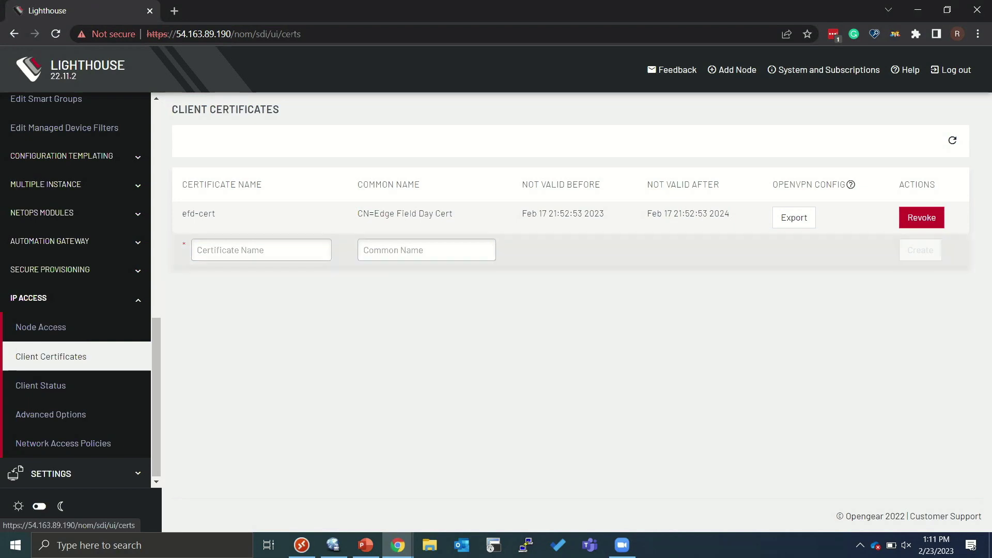
- Export the efd-cert OpenVPN configuration as efd_cert (1).zip and bring up Viscosity's preferences
{"action": "left_click_drag", "start_coordinate": [216, 213], "coordinate": [181, 214]}
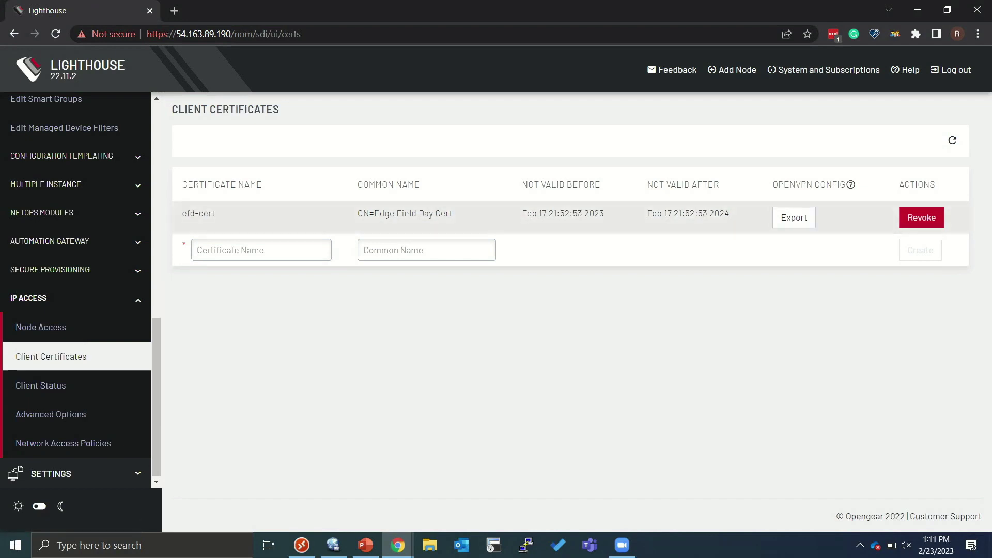
{"action": "left_click", "coordinate": [794, 217]}
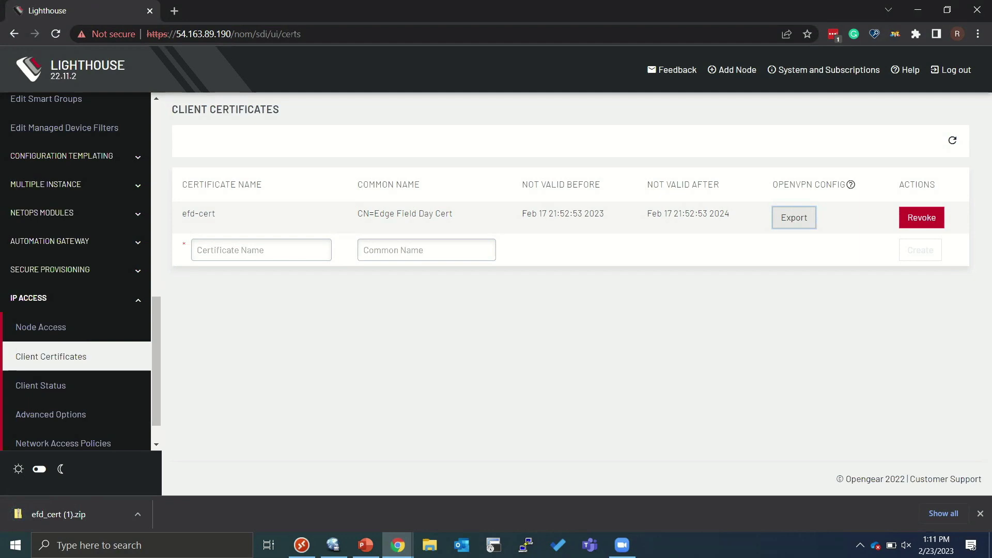
{"action": "left_click", "coordinate": [333, 545]}
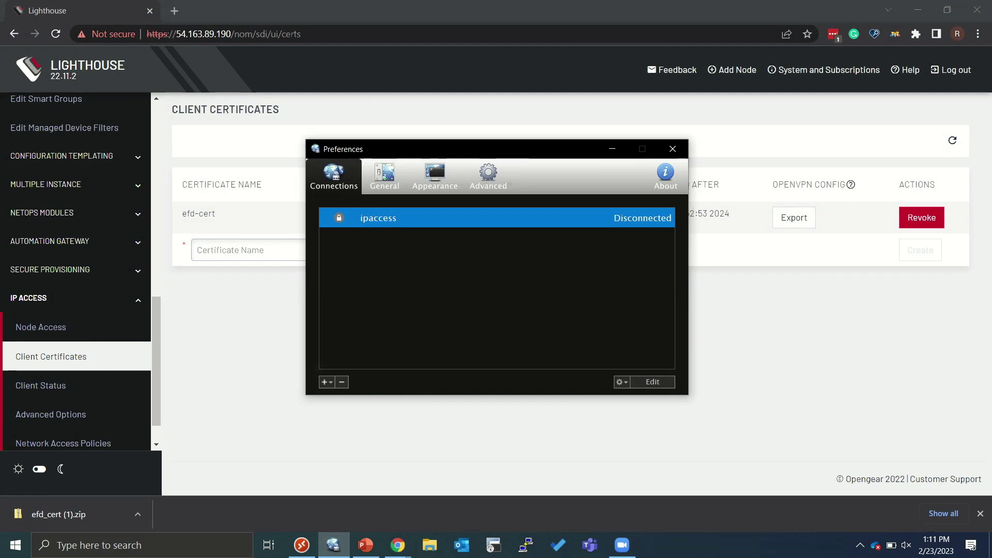
- Connect Viscosity's ipaccess VPN using the node login username and password, then leave Preferences
{"action": "right_click", "coordinate": [424, 219]}
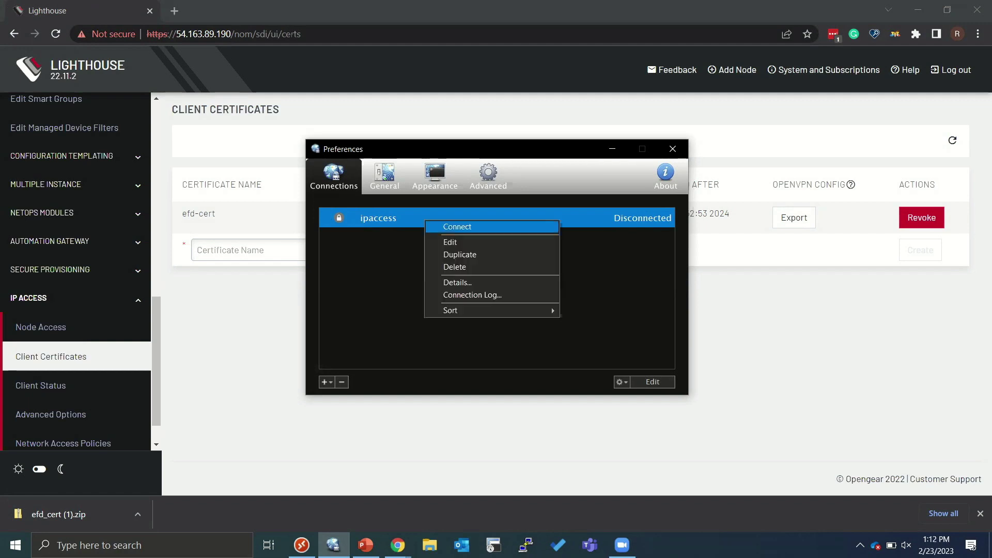
{"action": "left_click", "coordinate": [457, 227]}
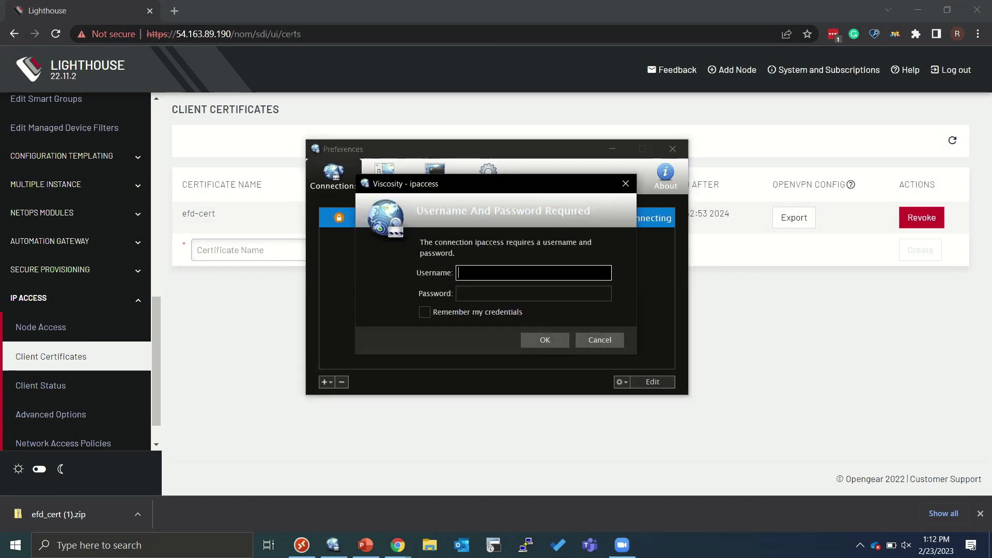
{"action": "type", "text": "ramtin:om1208-8e"}
{"action": "type", "text": "-l"}
{"action": "key", "text": "Tab"}
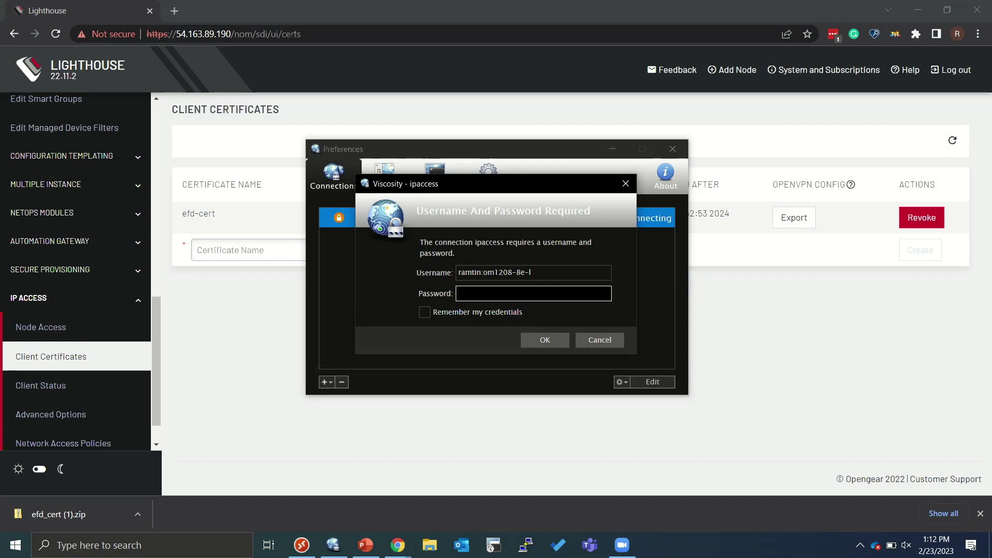
{"action": "type", "text": "●●●●●●●●●●●●"}
{"action": "key", "text": "Return"}
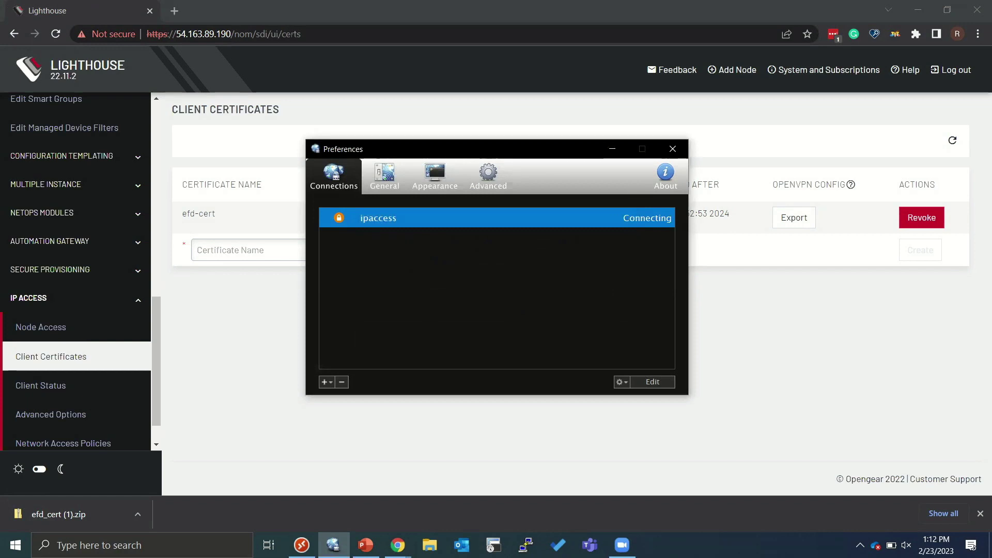
{"action": "key", "text": "alt+Tab"}
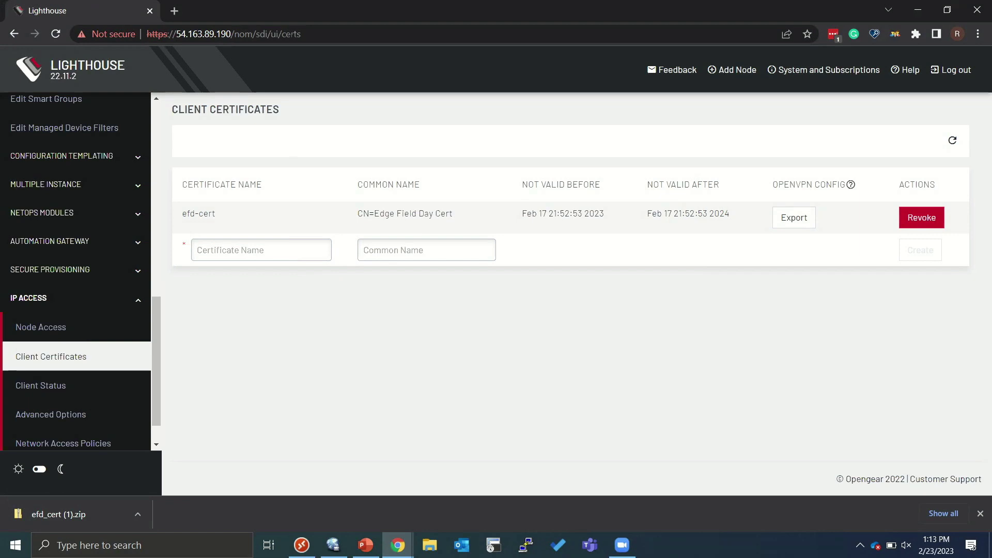
- Open IP Access Client Status showing VPN address 172.31.0.8 via nodes-1, and confirm ipaccess is Connected
{"action": "scroll", "coordinate": [77, 320], "scroll_direction": "down", "scroll_amount": 1}
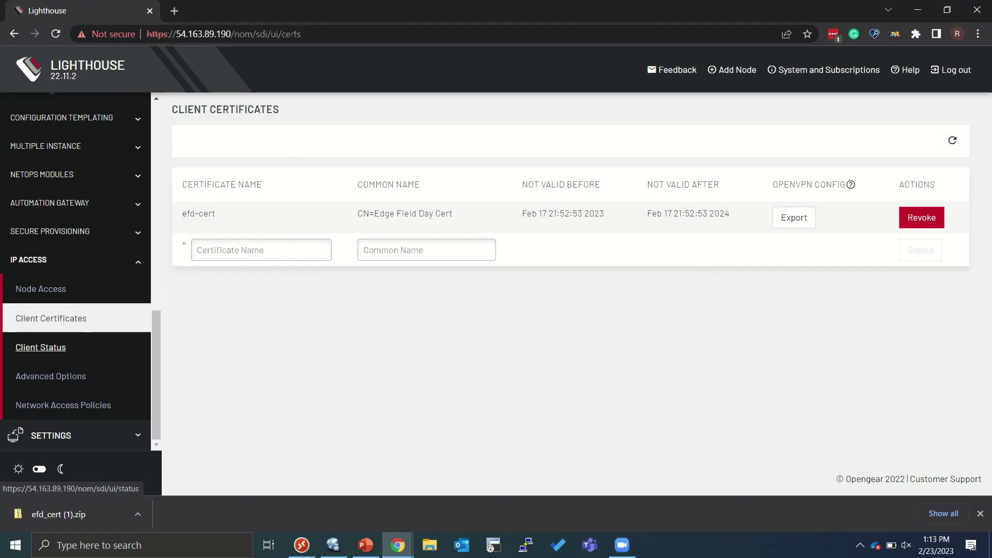
{"action": "left_click", "coordinate": [41, 347]}
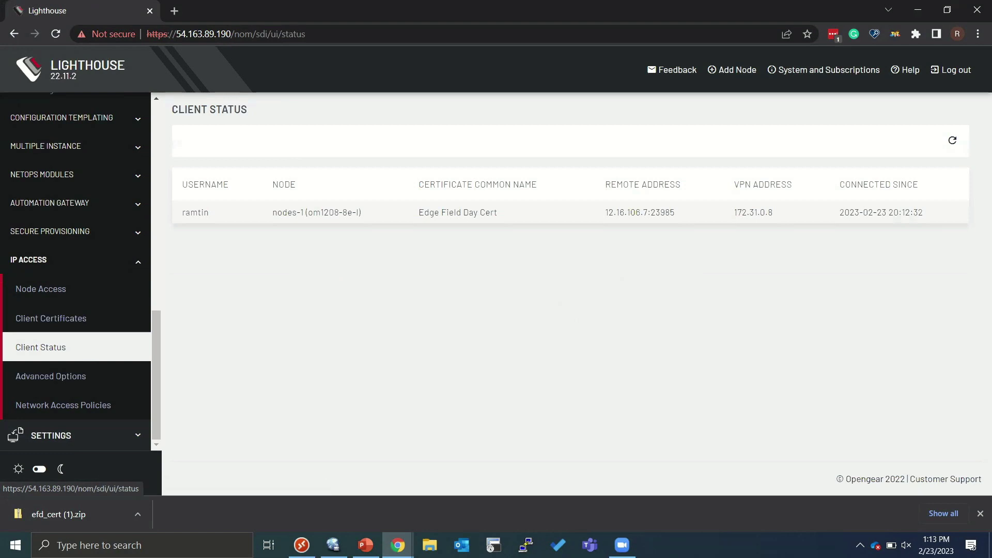
{"action": "double_click", "coordinate": [195, 212]}
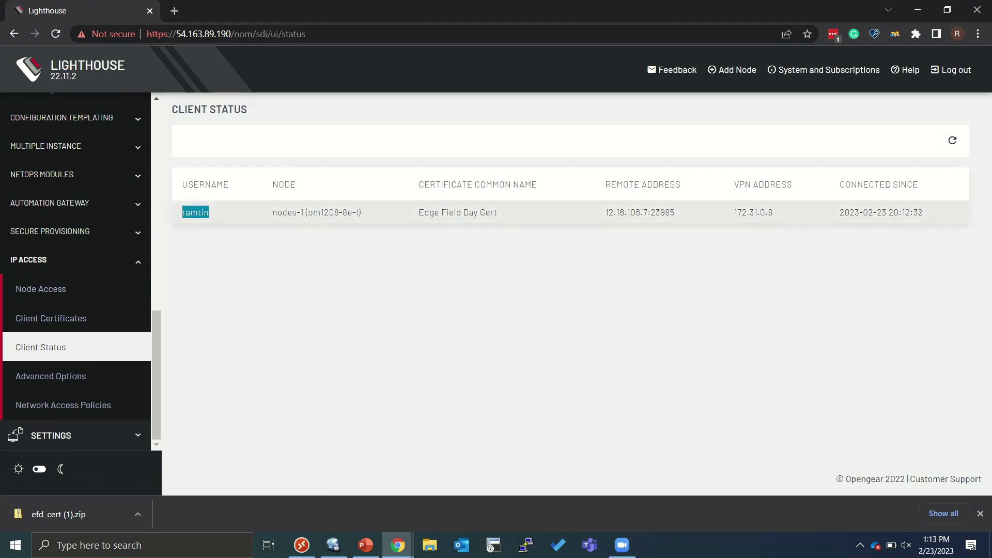
{"action": "double_click", "coordinate": [323, 213]}
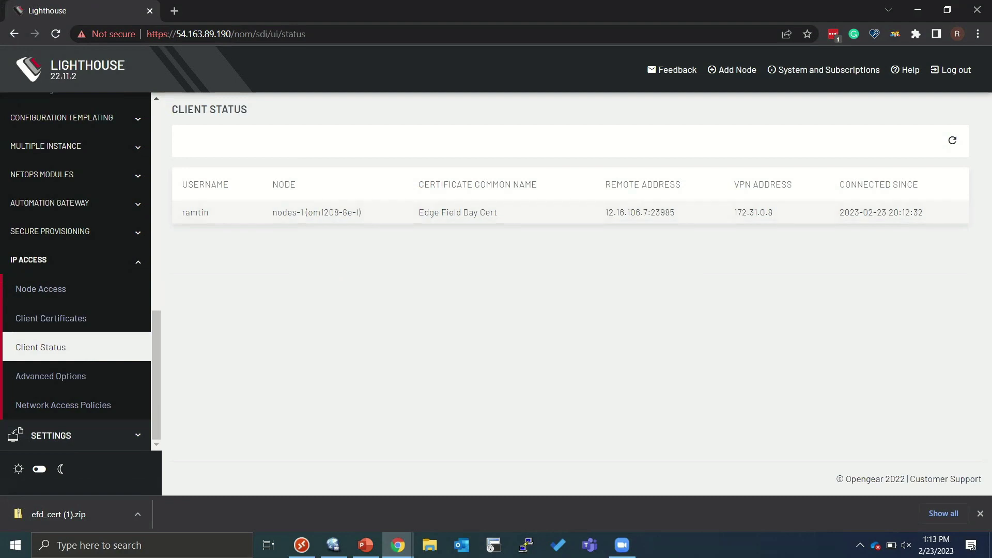
{"action": "left_click", "coordinate": [333, 545]}
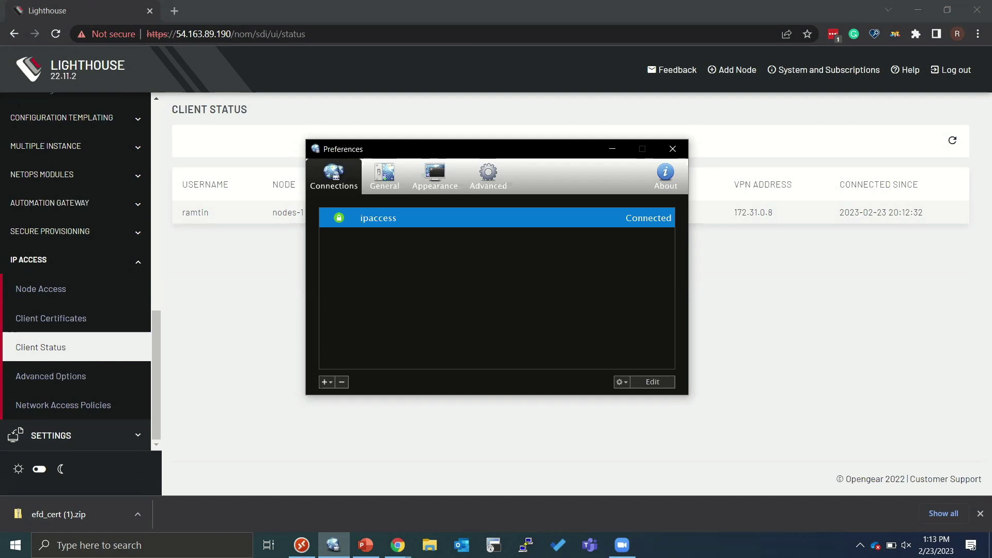
{"action": "key", "text": "alt+Tab"}
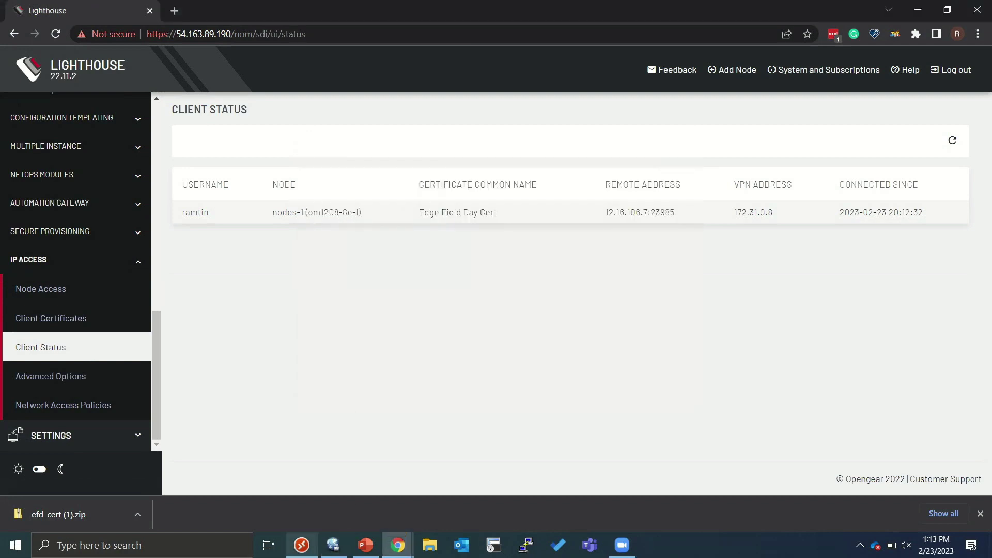
- Add and save a Remote Desktop PC named 192.168.10.100, then connect to it
{"action": "left_click", "coordinate": [301, 545]}
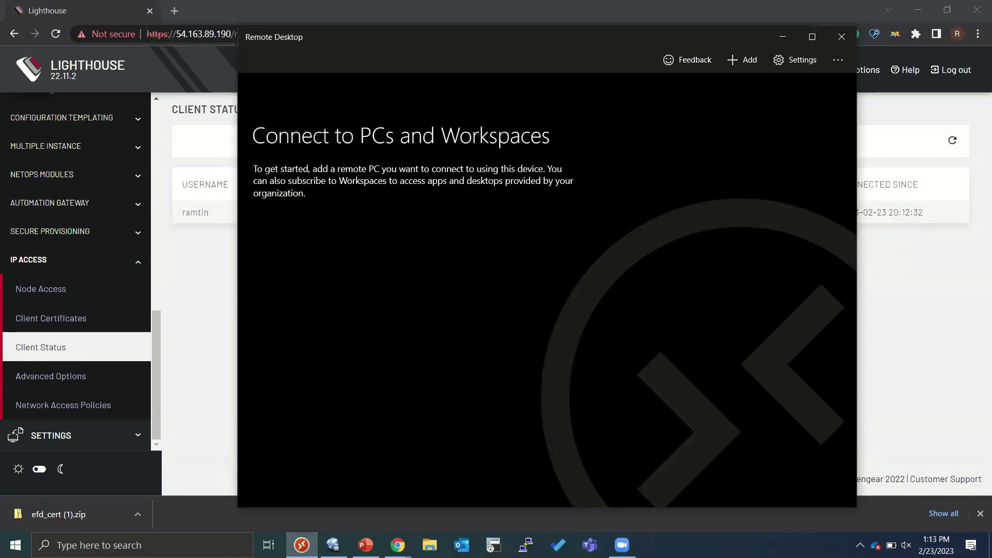
{"action": "left_click", "coordinate": [742, 60]}
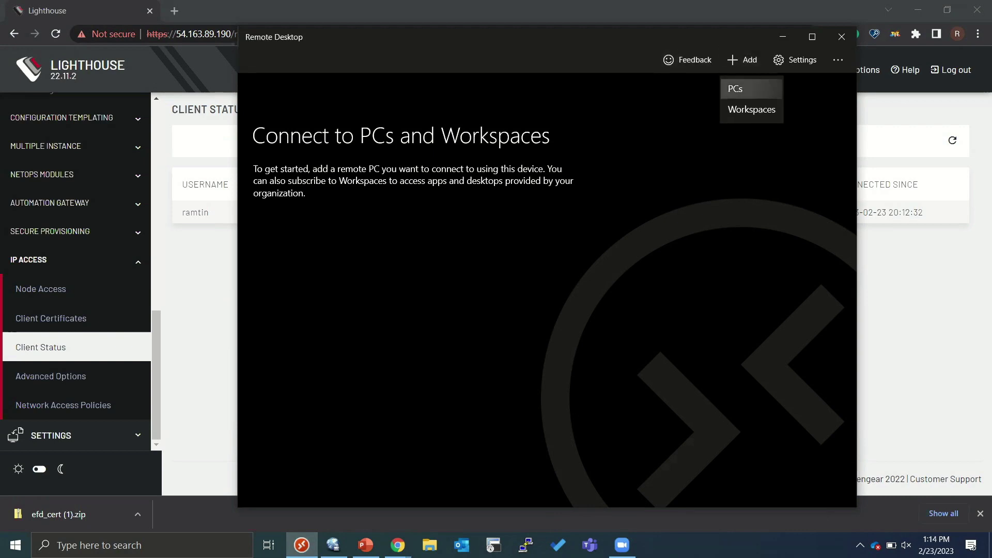
{"action": "left_click", "coordinate": [735, 89]}
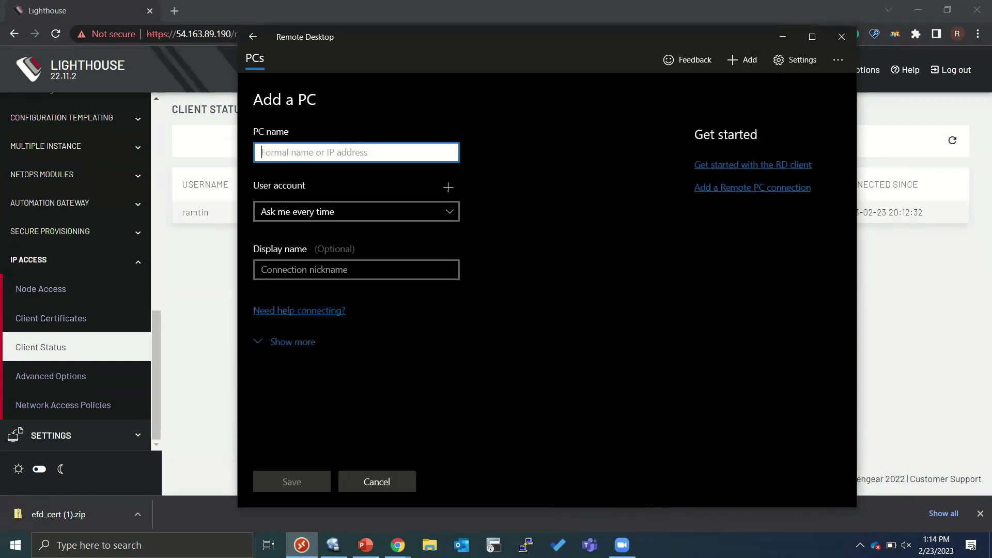
{"action": "type", "text": "192.168"}
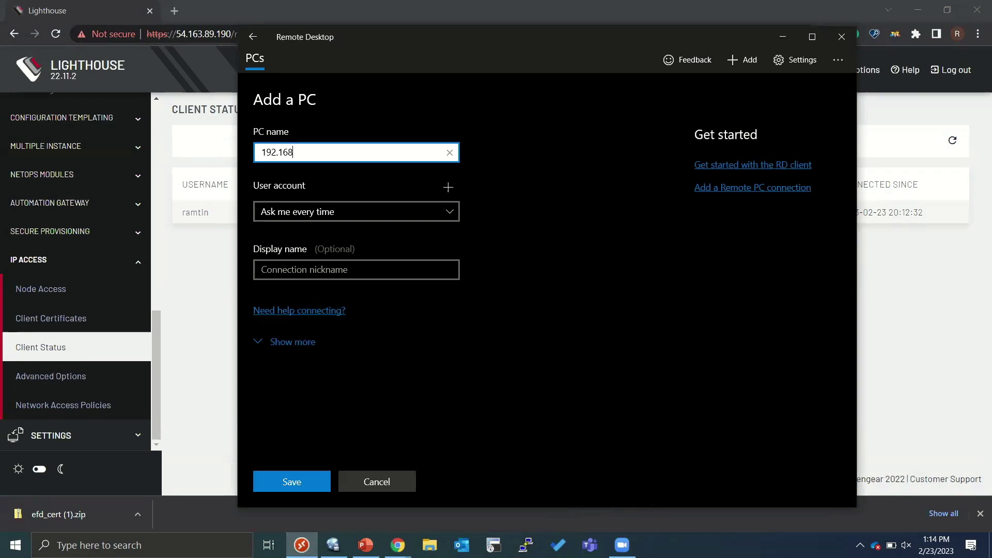
{"action": "type", "text": ".10.100"}
{"action": "key", "text": "Tab"}
{"action": "key", "text": "Tab"}
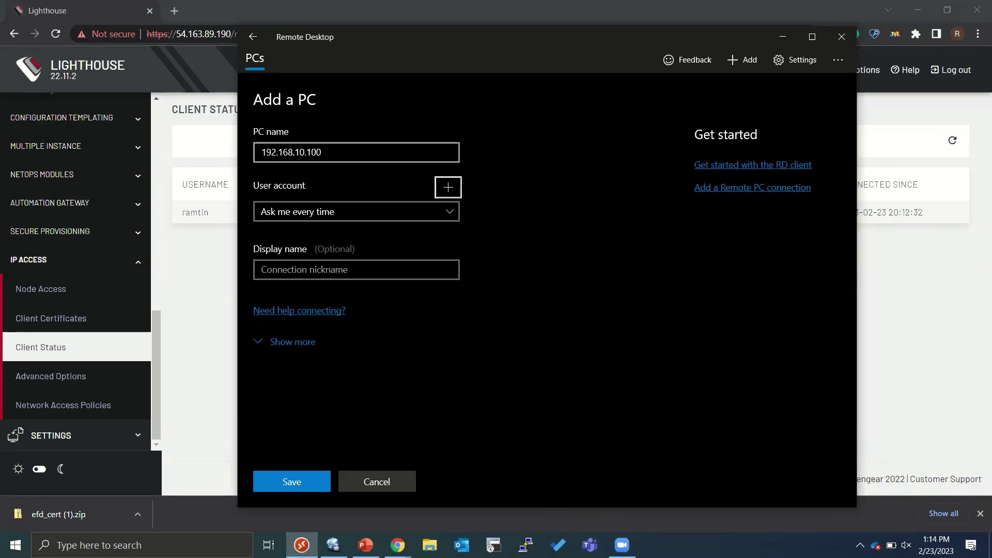
{"action": "key", "text": "Tab"}
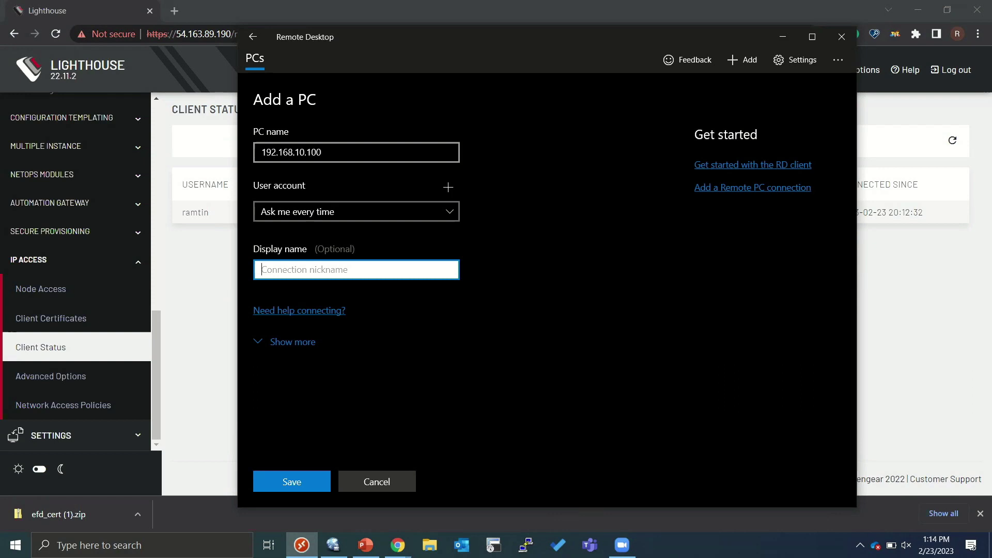
{"action": "key", "text": "Return"}
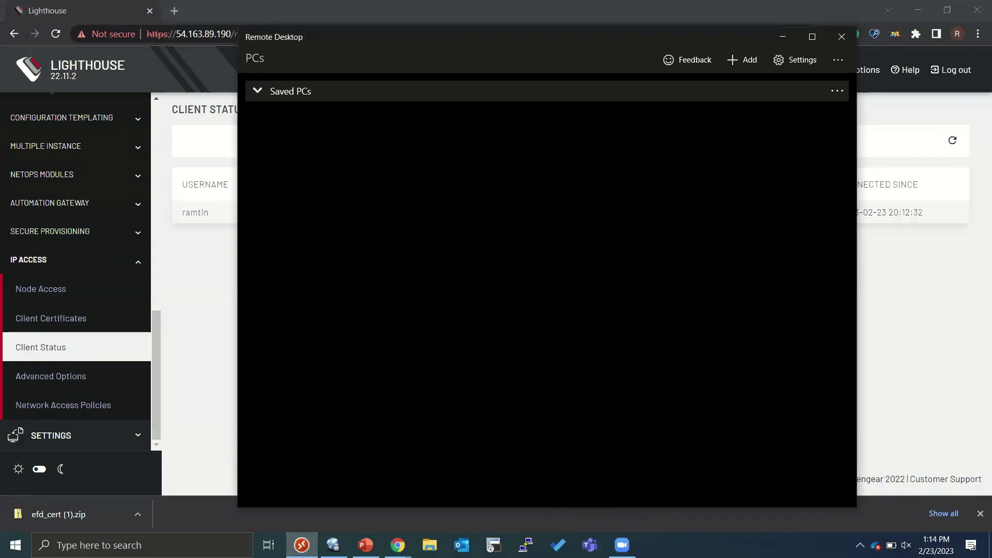
{"action": "key", "text": "Return"}
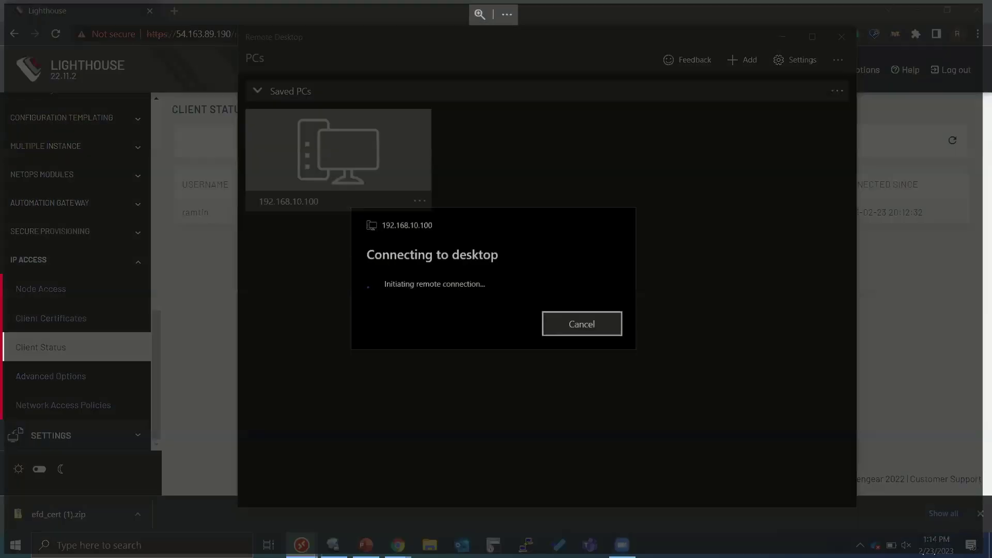
- Log in to 192.168.10.100 with the user's username and password, fixing a password typo
{"action": "type", "text": "ramtin"}
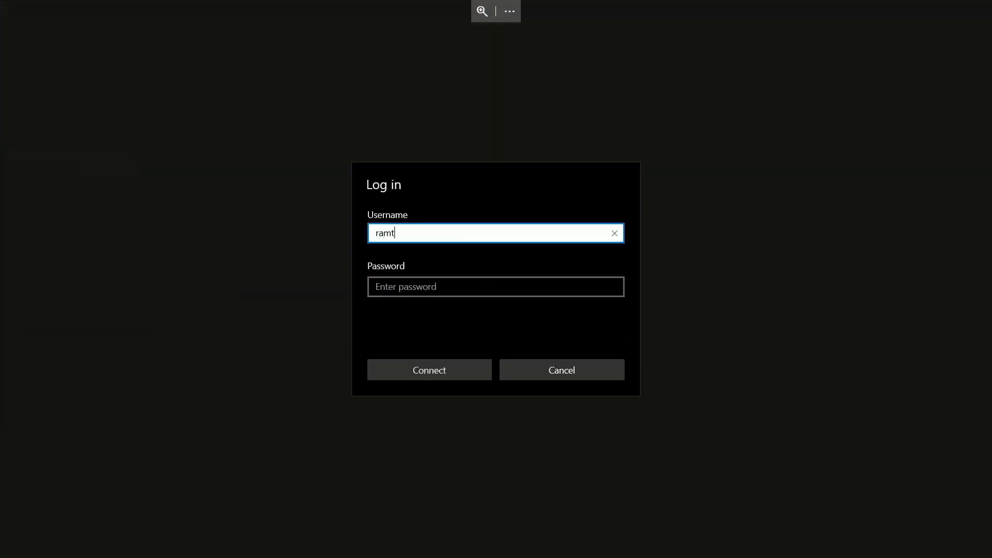
{"action": "key", "text": "Tab"}
{"action": "type", "text": "••"}
{"action": "key", "text": "BackSpace"}
{"action": "key", "text": "BackSpace"}
{"action": "type", "text": "••••••••"}
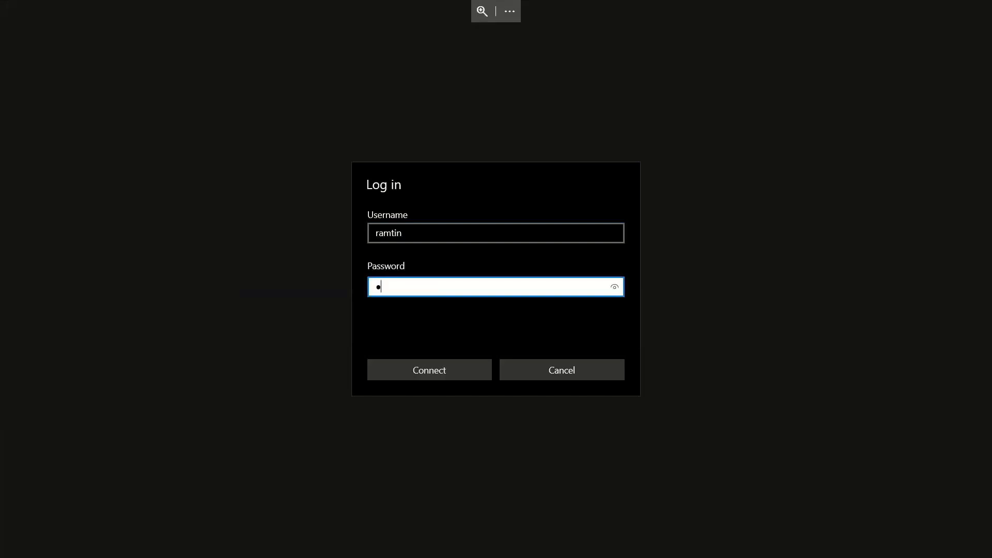
{"action": "key", "text": "Return"}
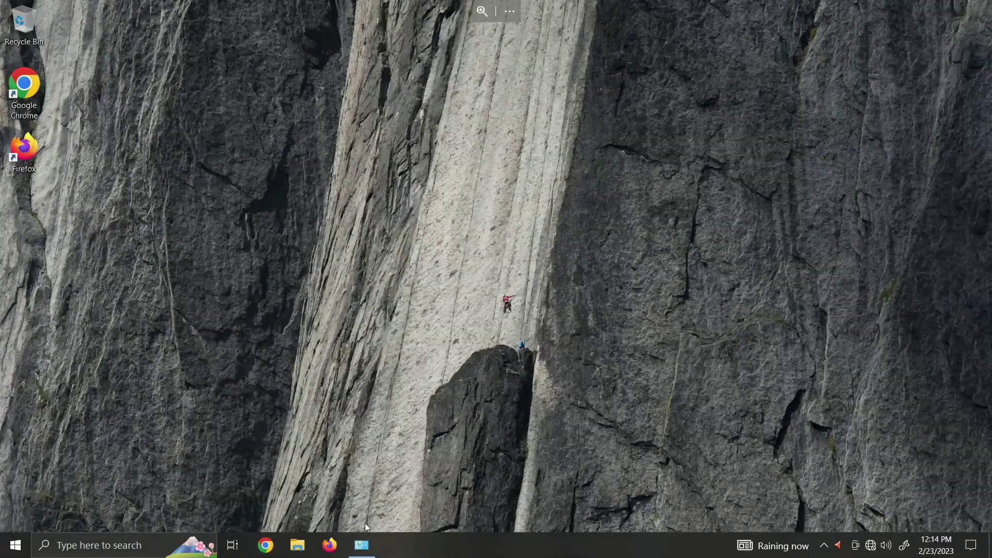
- Enable the Ethernet 2 adapter in Network Connections so it joins ROOT66.CORP
{"action": "left_click", "coordinate": [362, 544]}
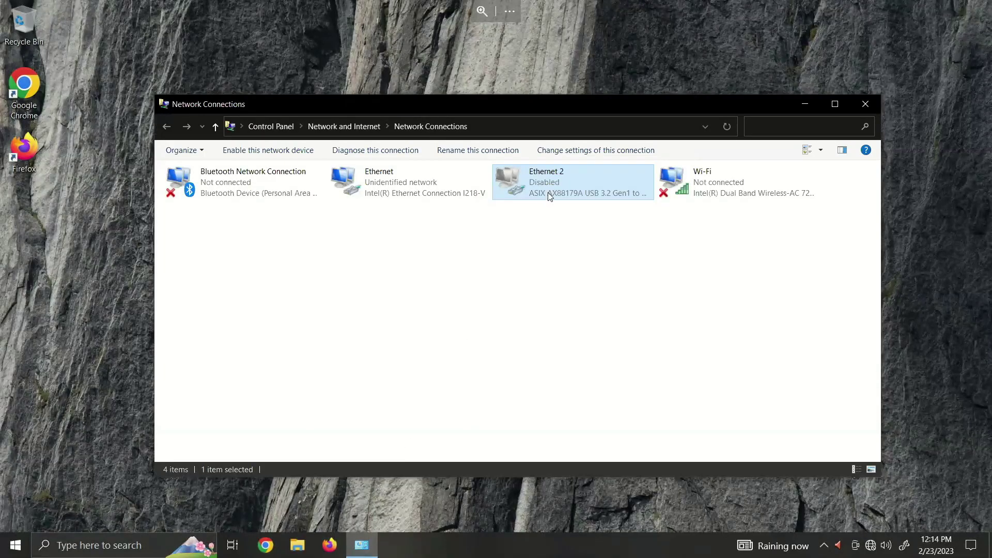
{"action": "right_click", "coordinate": [548, 197]}
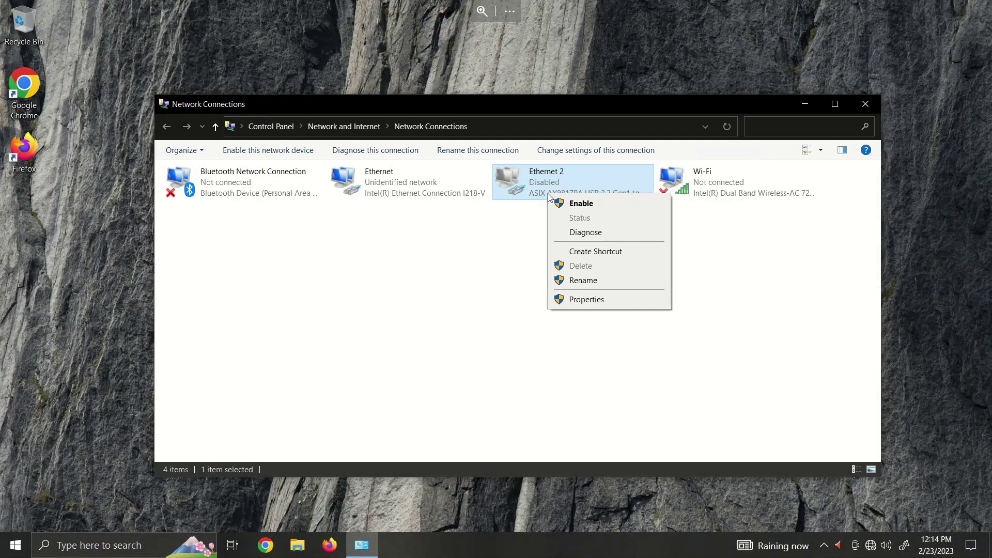
{"action": "left_click", "coordinate": [489, 256]}
{"action": "left_click", "coordinate": [489, 257]}
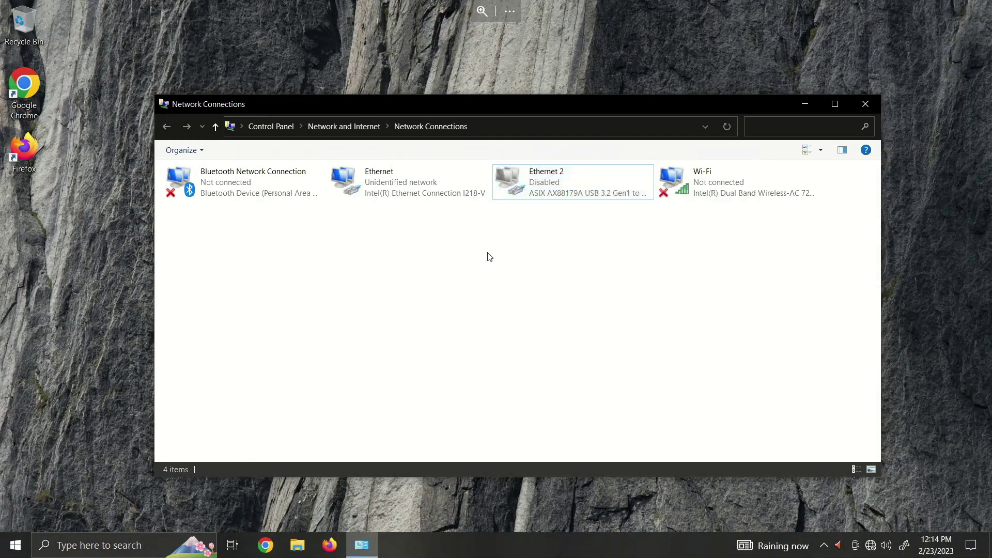
{"action": "right_click", "coordinate": [542, 186]}
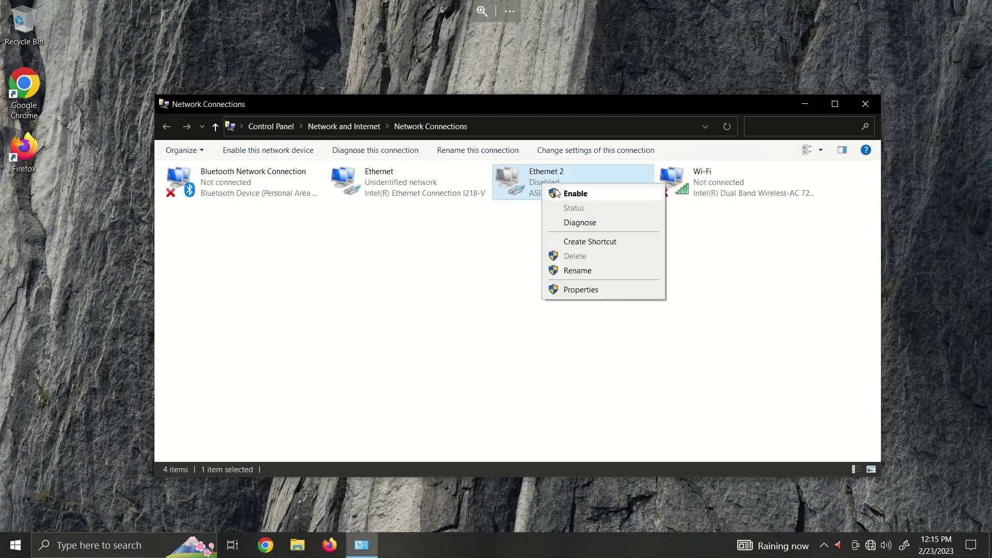
{"action": "left_click", "coordinate": [557, 194]}
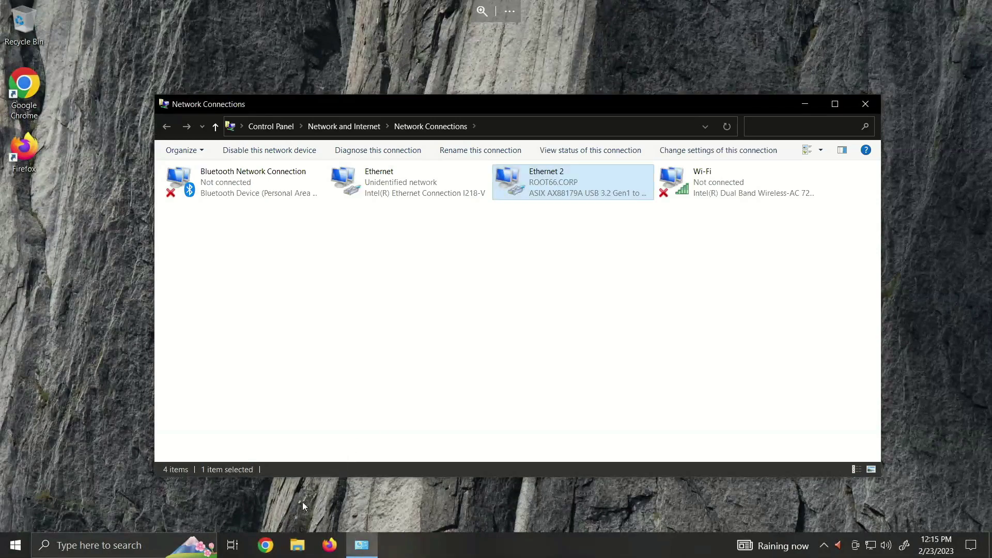
{"action": "left_click", "coordinate": [270, 553]}
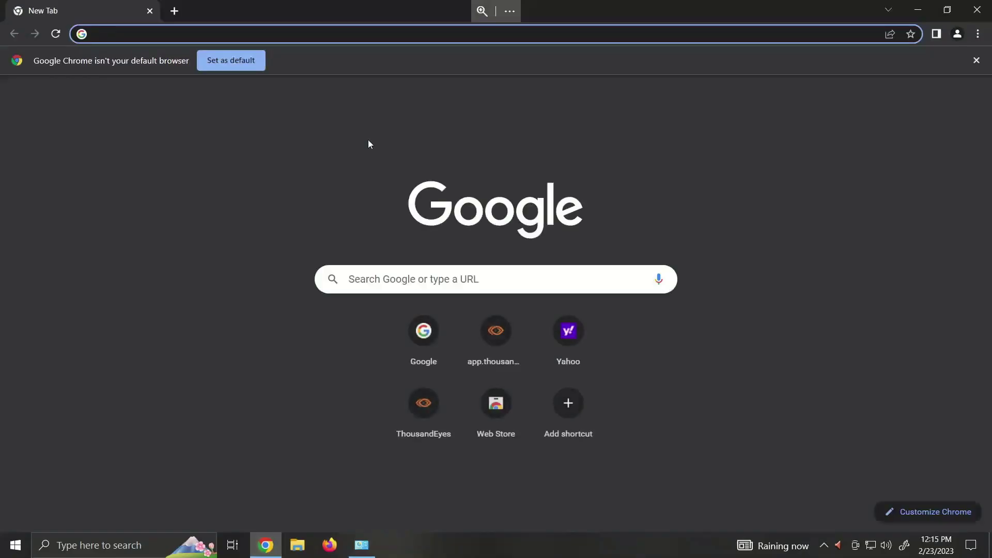
- Load the Google home page from Chrome's Google shortcut tile on the remote PC
{"action": "left_click", "coordinate": [425, 333]}
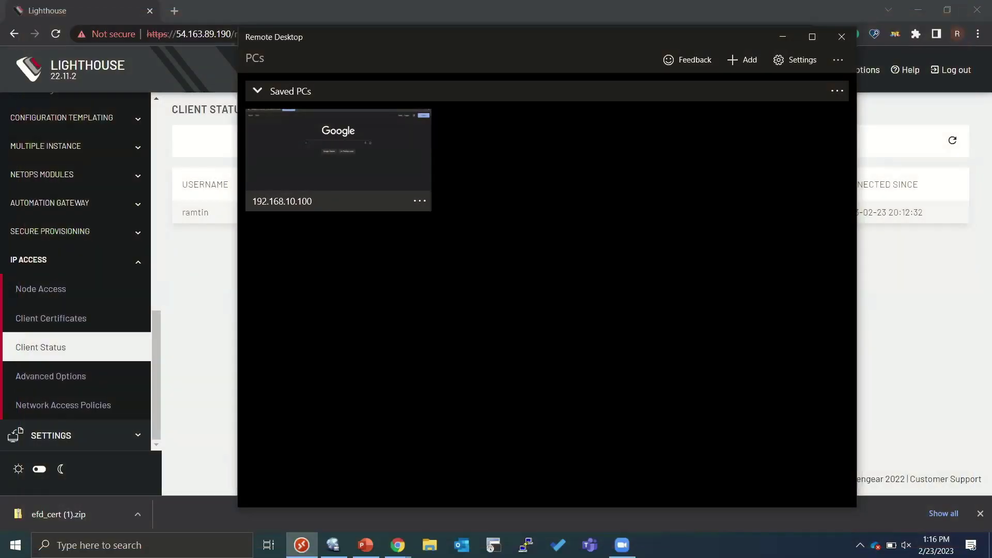
- Switch back to Viscosity's connection list and disconnect the ipaccess connection
{"action": "key", "text": "alt+Tab"}
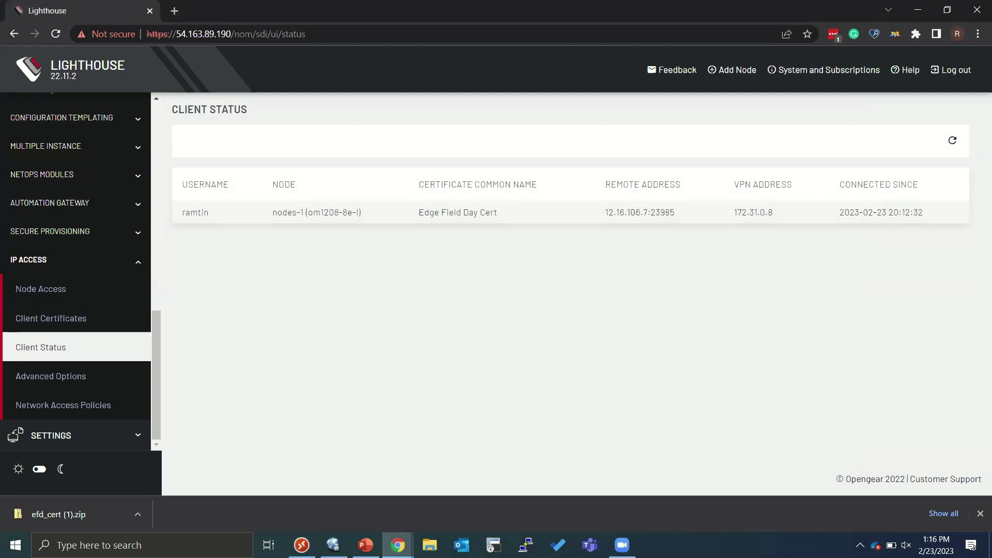
{"action": "key", "text": "alt+Tab"}
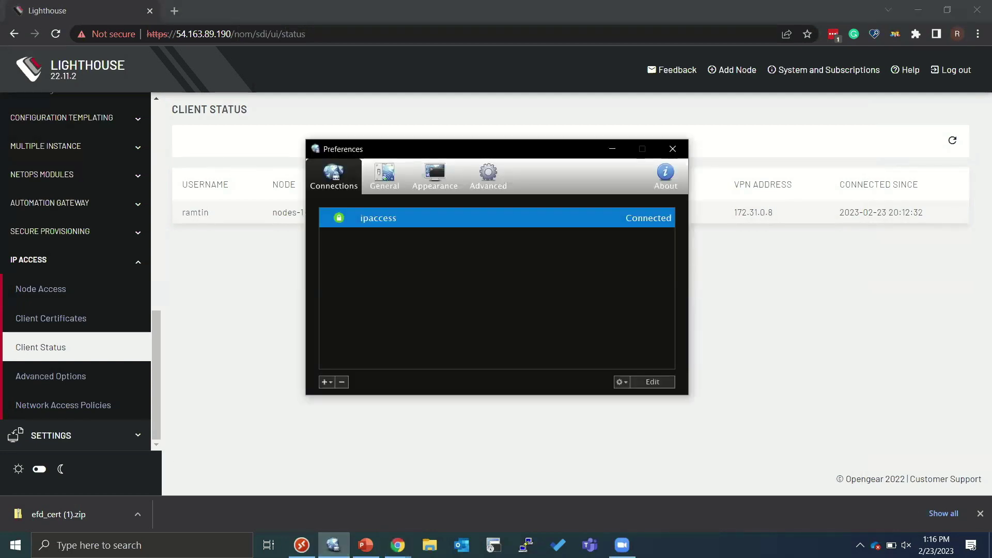
{"action": "right_click", "coordinate": [524, 215]}
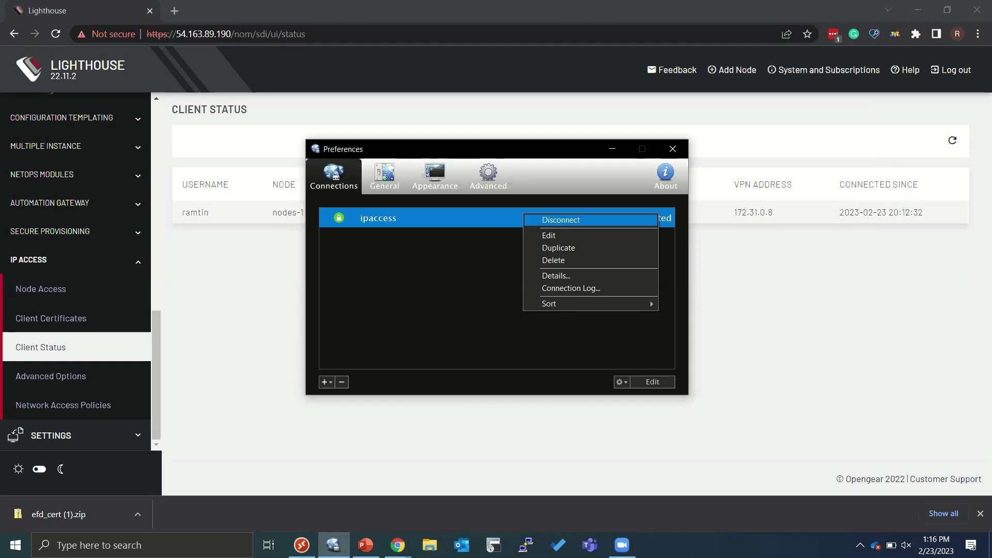
{"action": "left_click", "coordinate": [561, 219]}
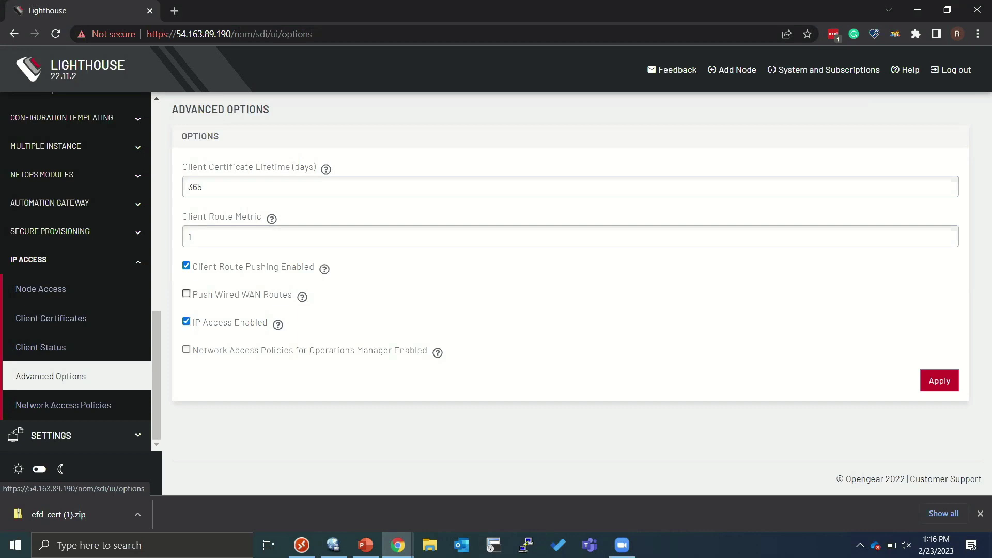
- Enable the Push Wired WAN Routes option so clients receive wired WAN routes
{"action": "left_click", "coordinate": [186, 293]}
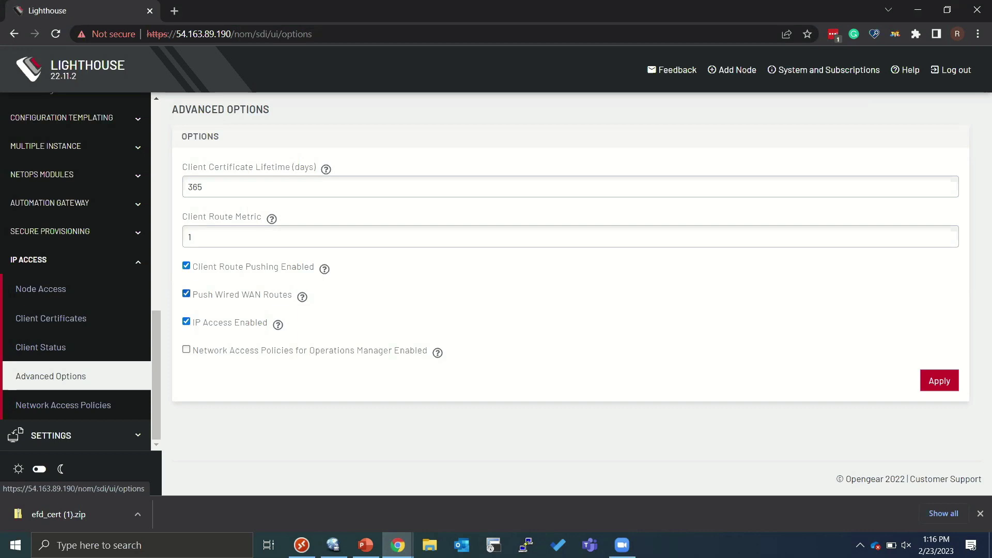